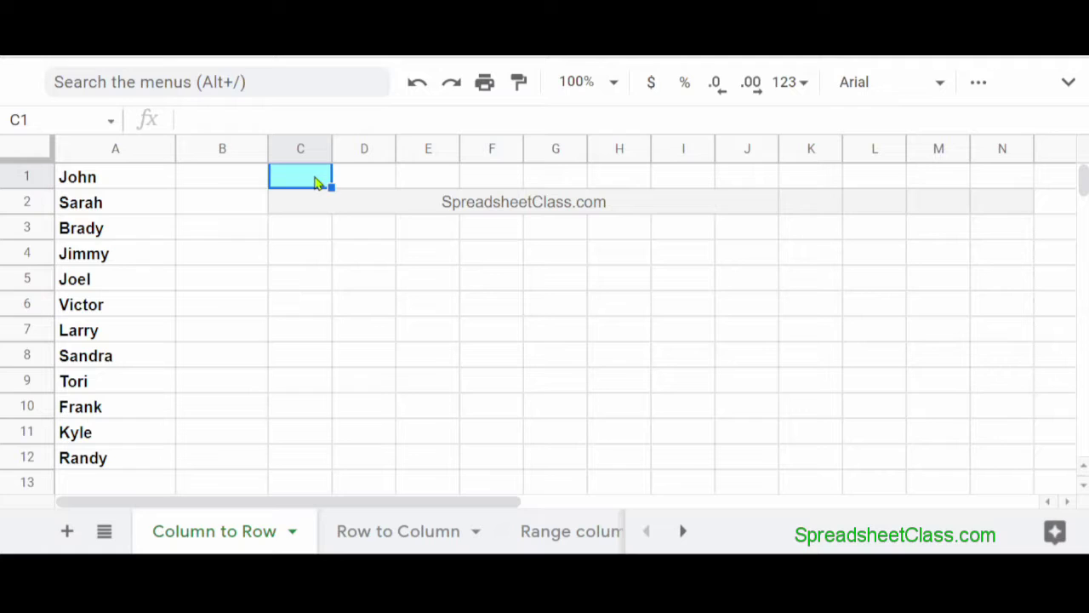
Transpose the names in column A into a row starting at cell C1 with the formula =transpose(a1:a)
type("=tr")
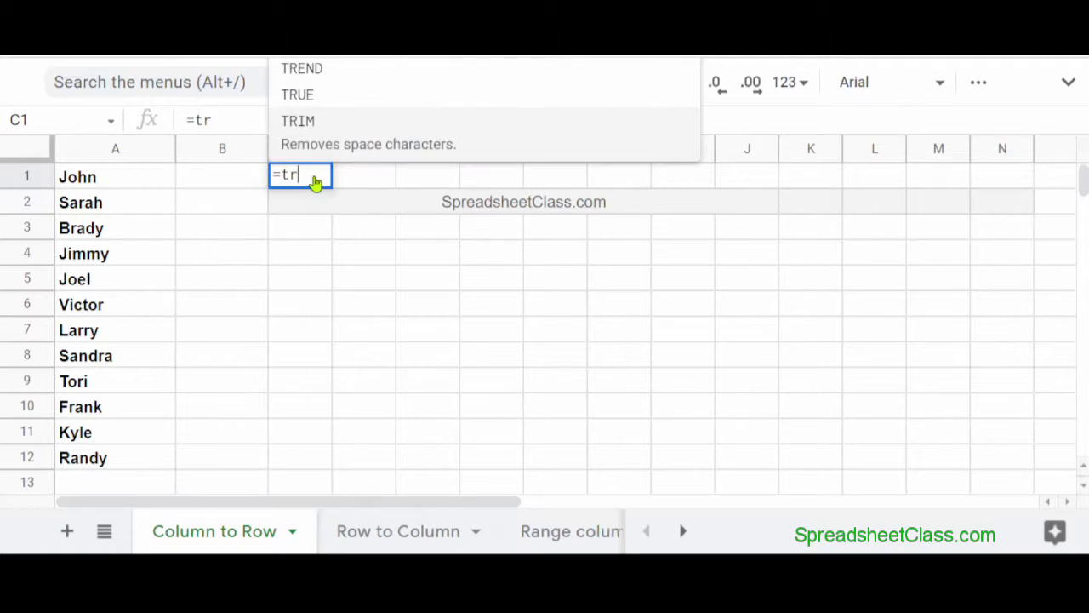
type("anspose(")
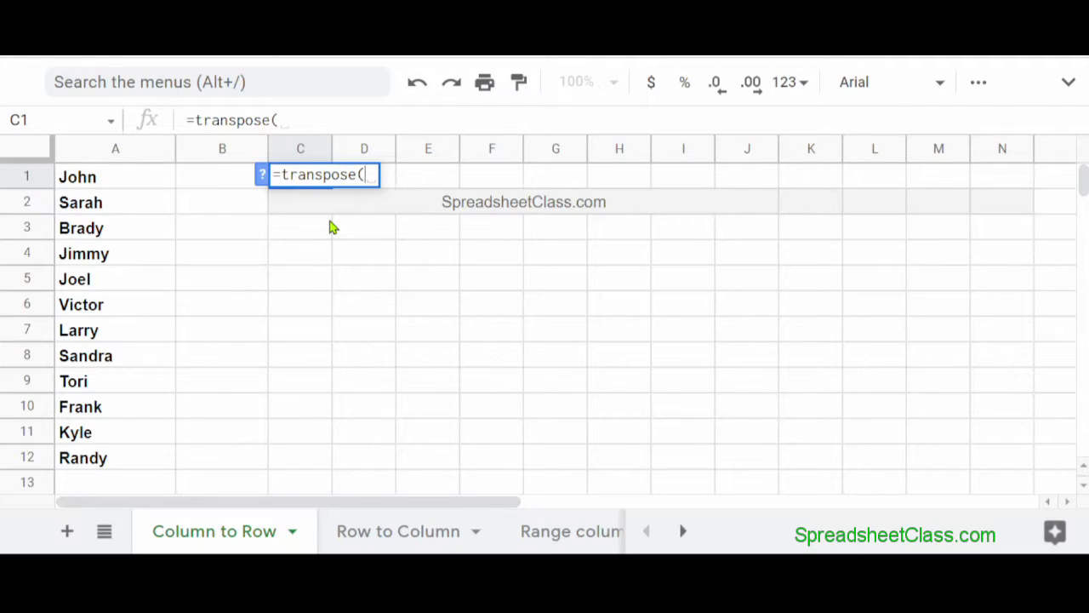
type("a1:")
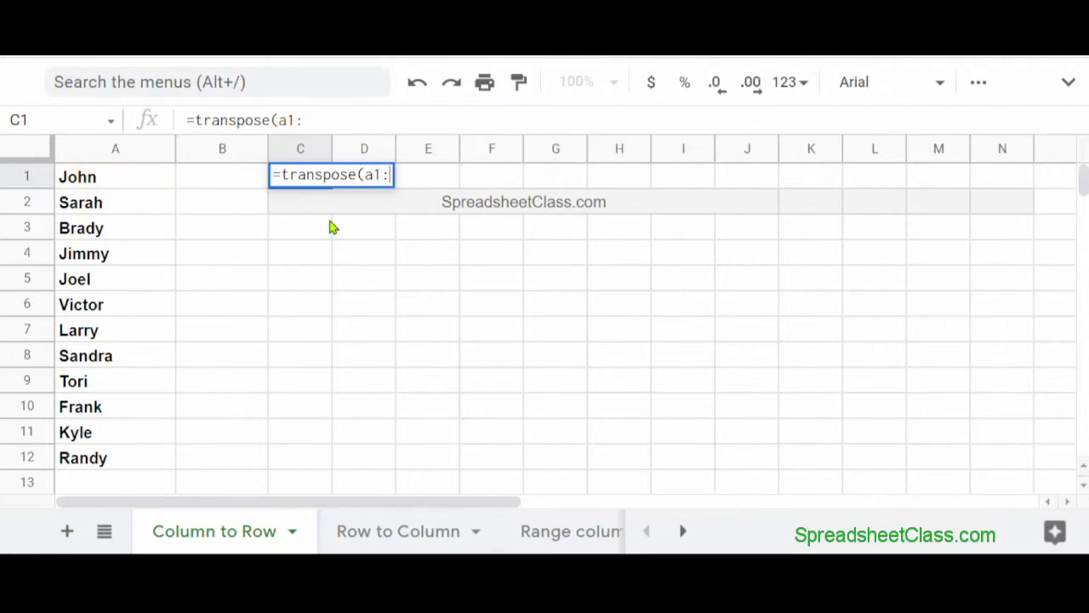
type("a")
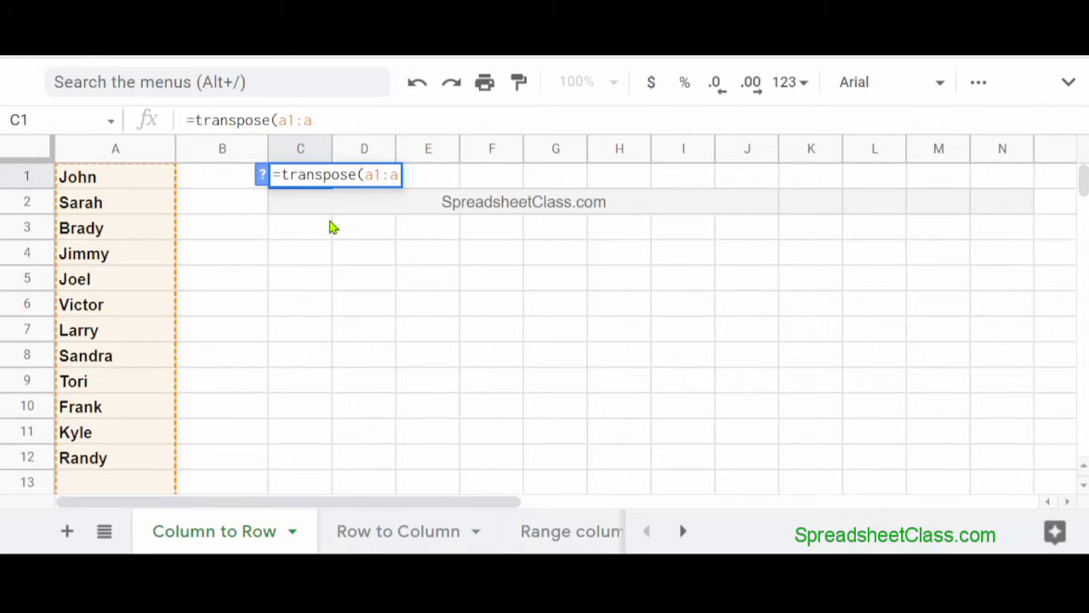
key("Return")
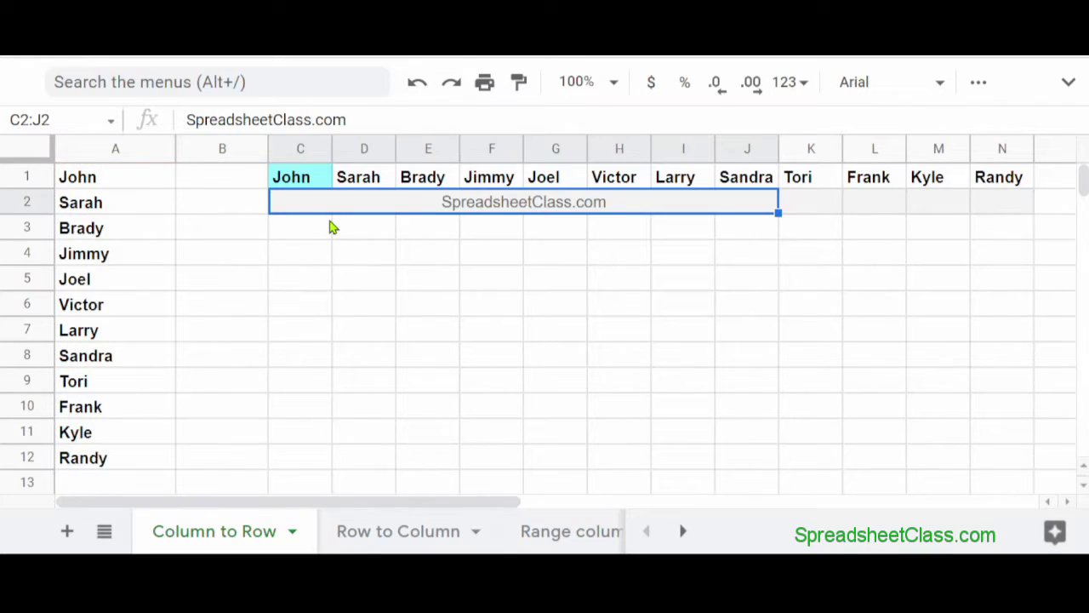
key("Up")
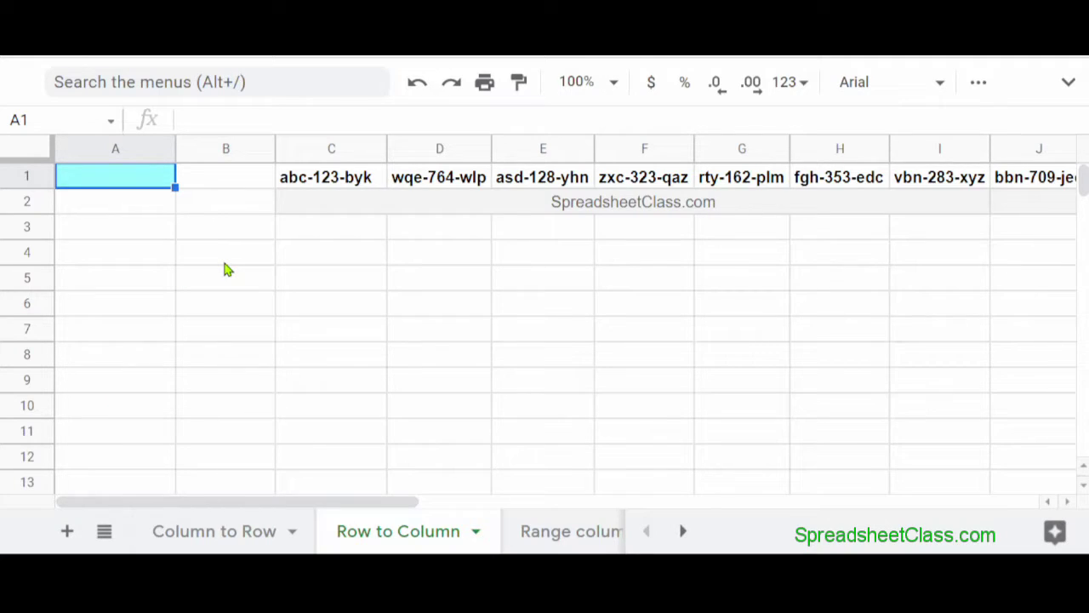
On the Row to Column sheet, transpose row 1 from C1 onward into column A by entering =transpose(c1:1) in cell A1
type("=")
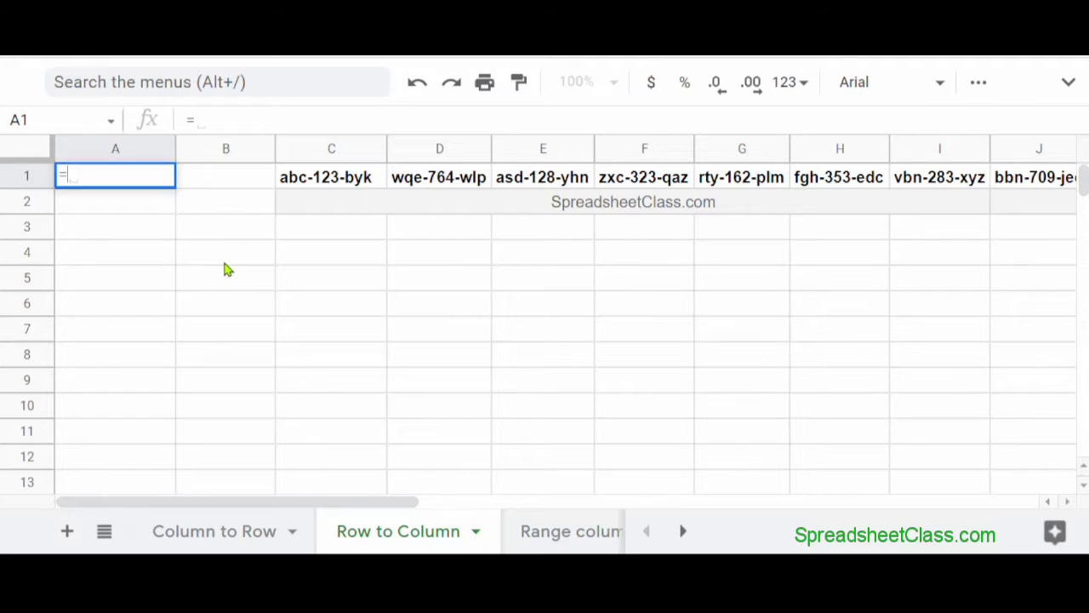
type("transpose")
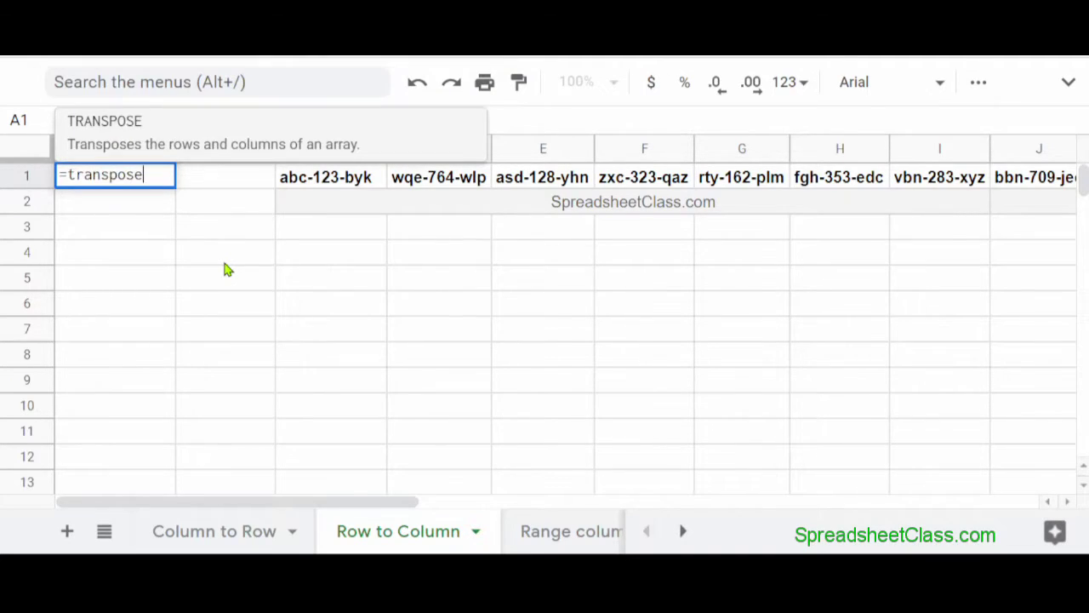
type("(")
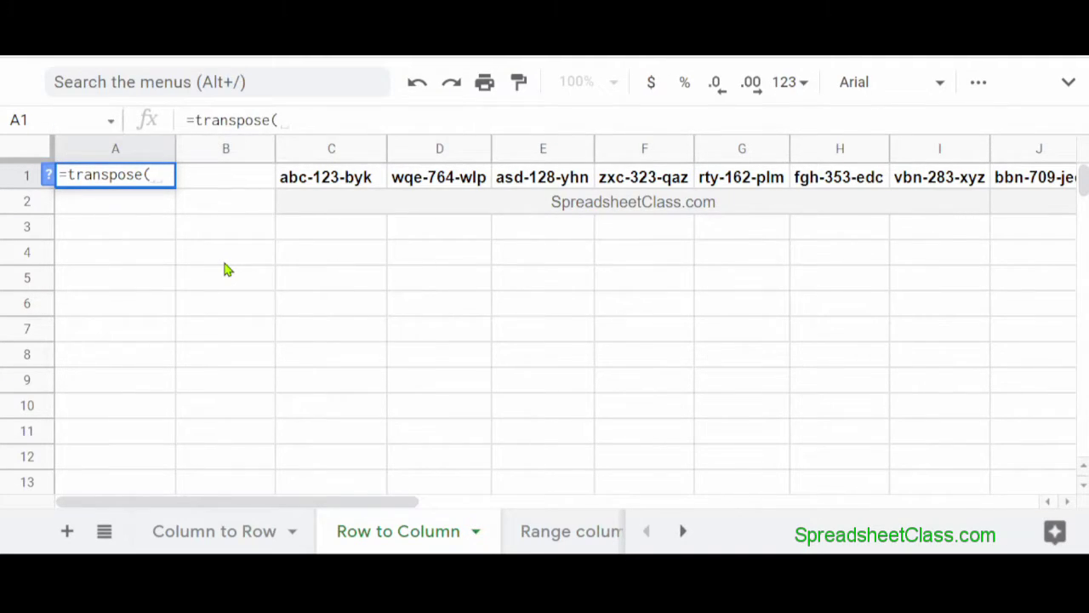
type("c")
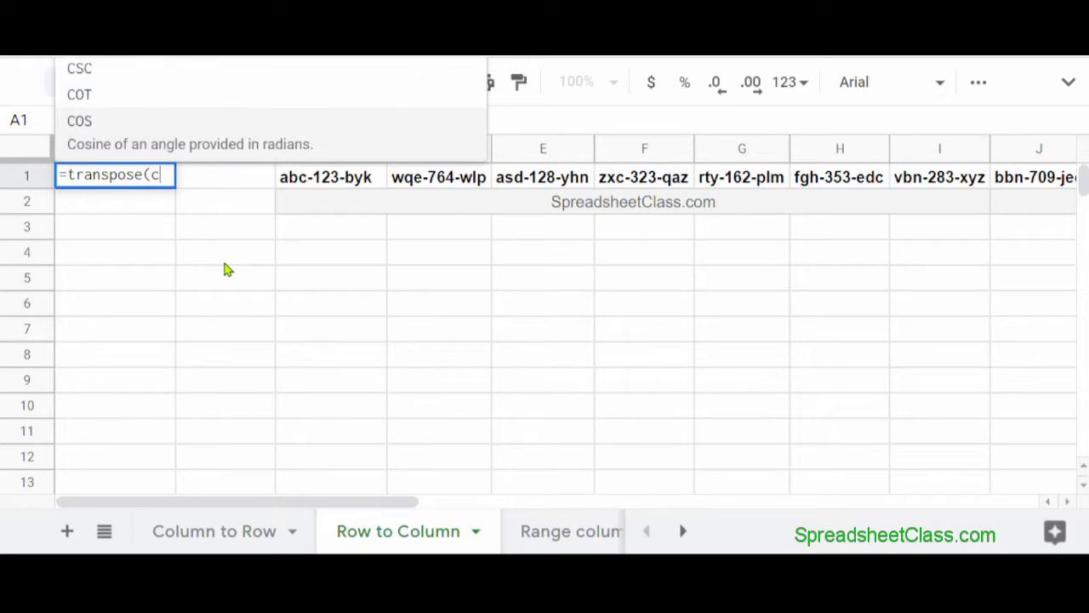
type("1:1")
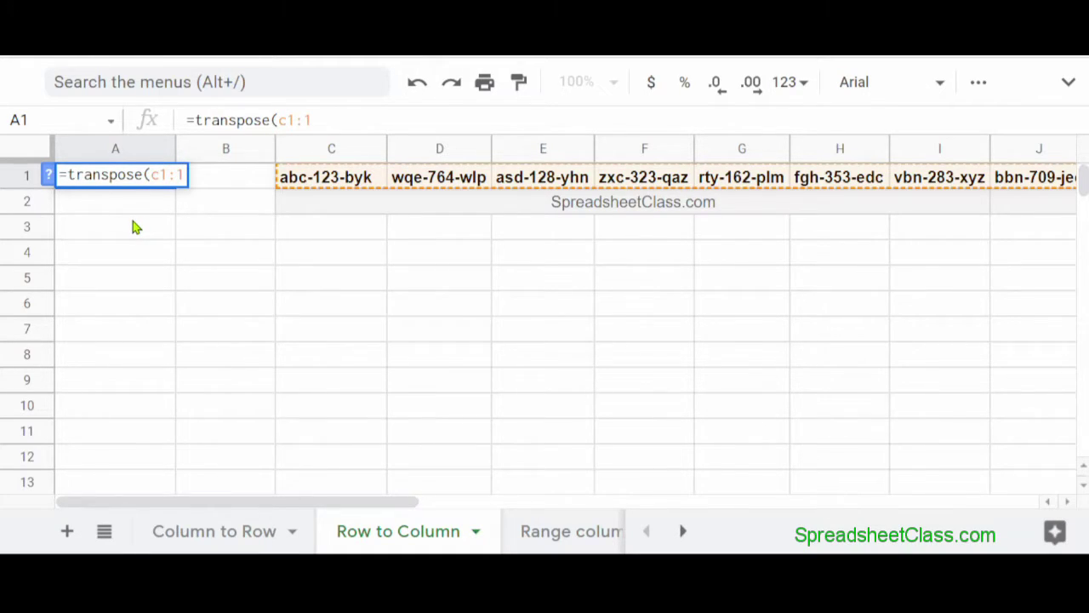
key("Return")
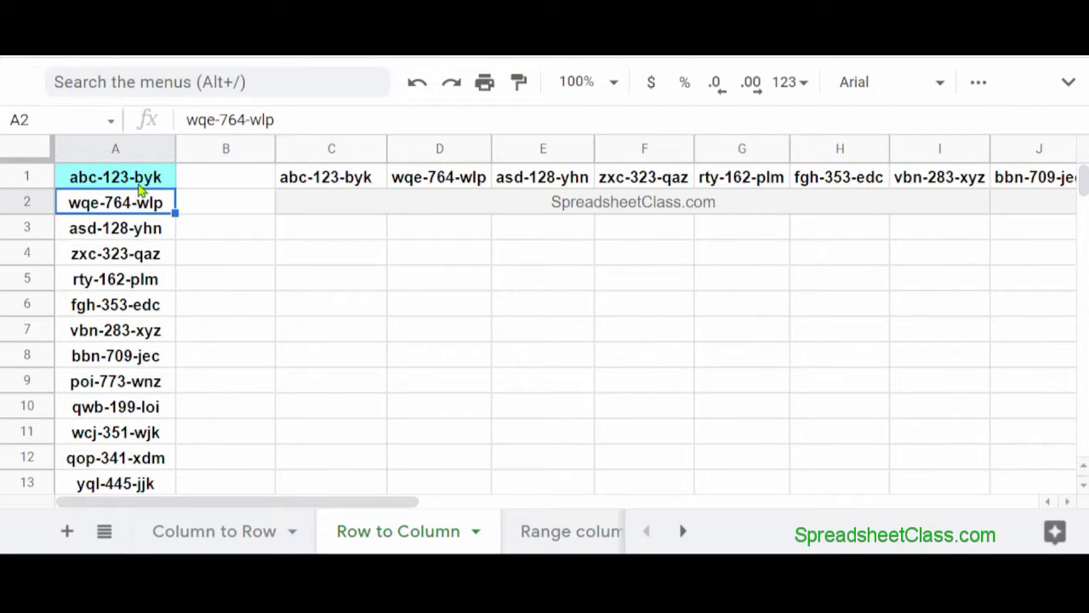
Replace the transposed formula output in A1:A13 with plain values by copying the range and pasting values only over it
left_click(140, 187)
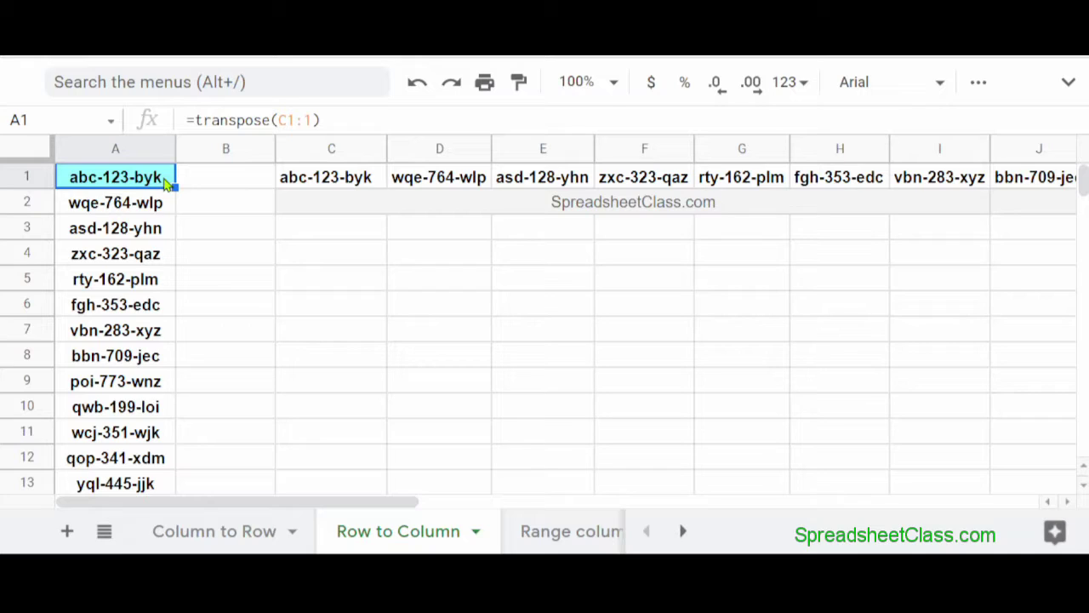
left_click_drag(167, 181, 167, 483)
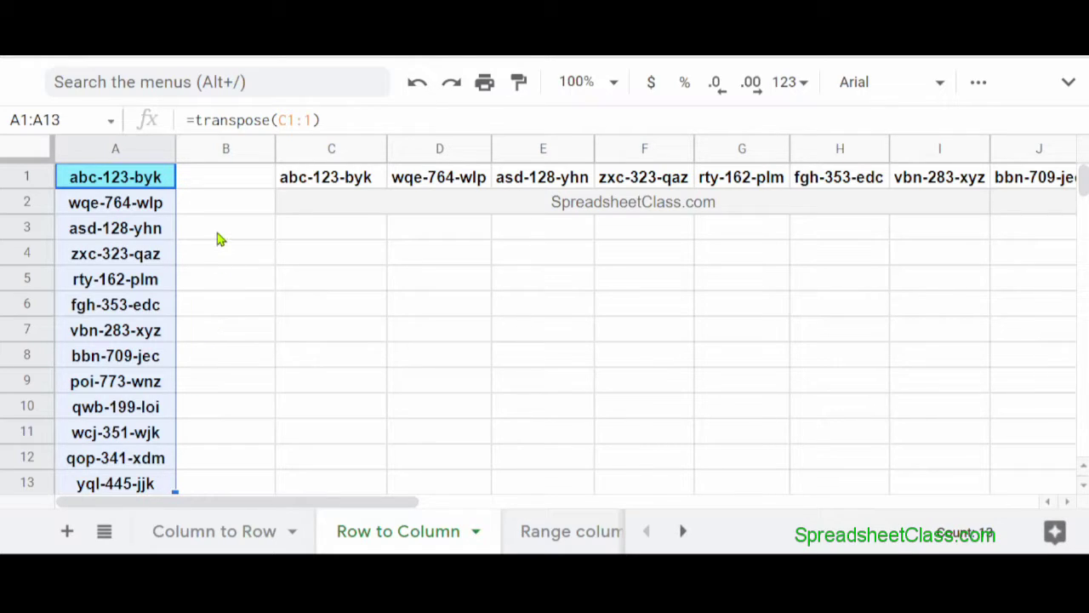
key("ctrl+c")
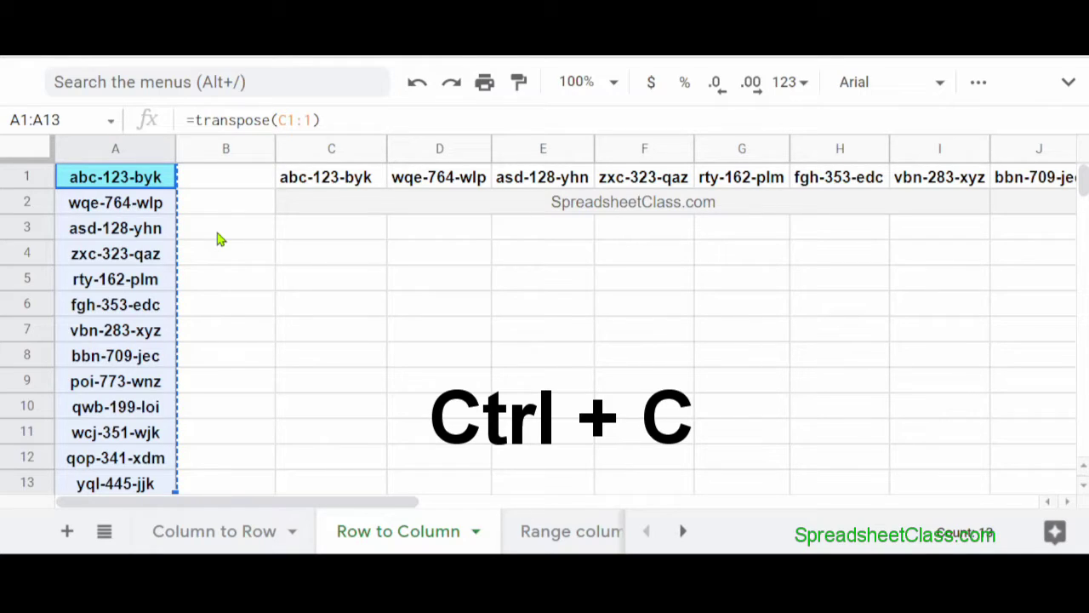
key("ctrl+shift+v")
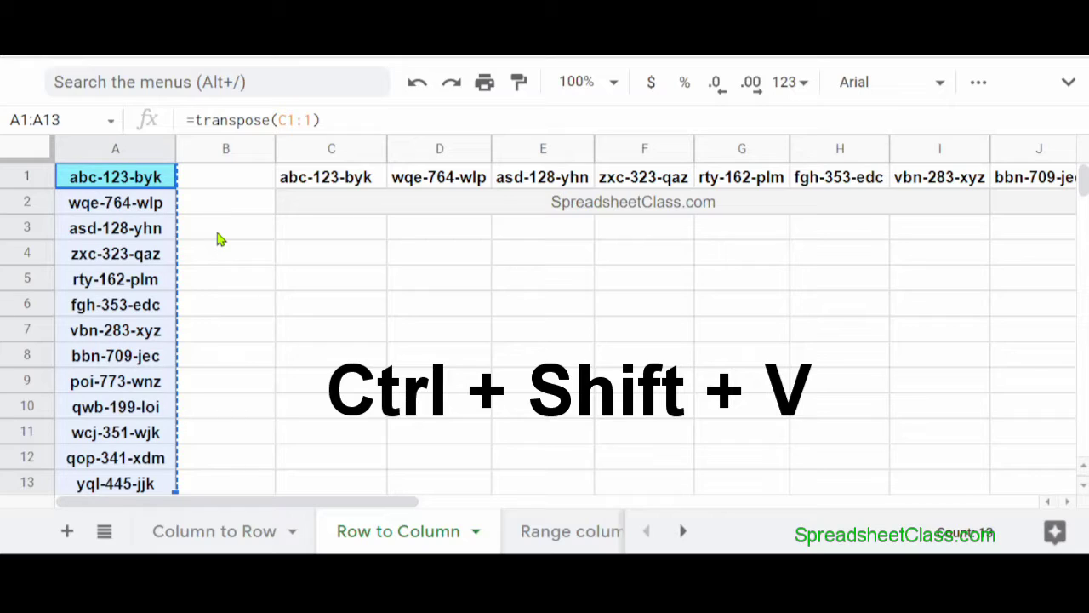
key("ctrl+shift+v")
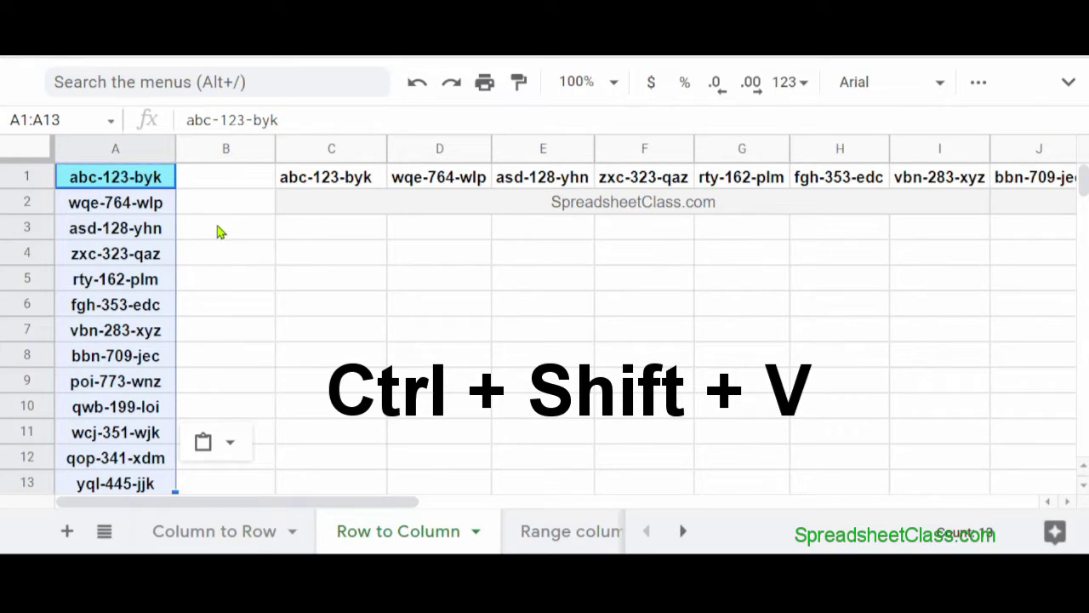
left_click(148, 182)
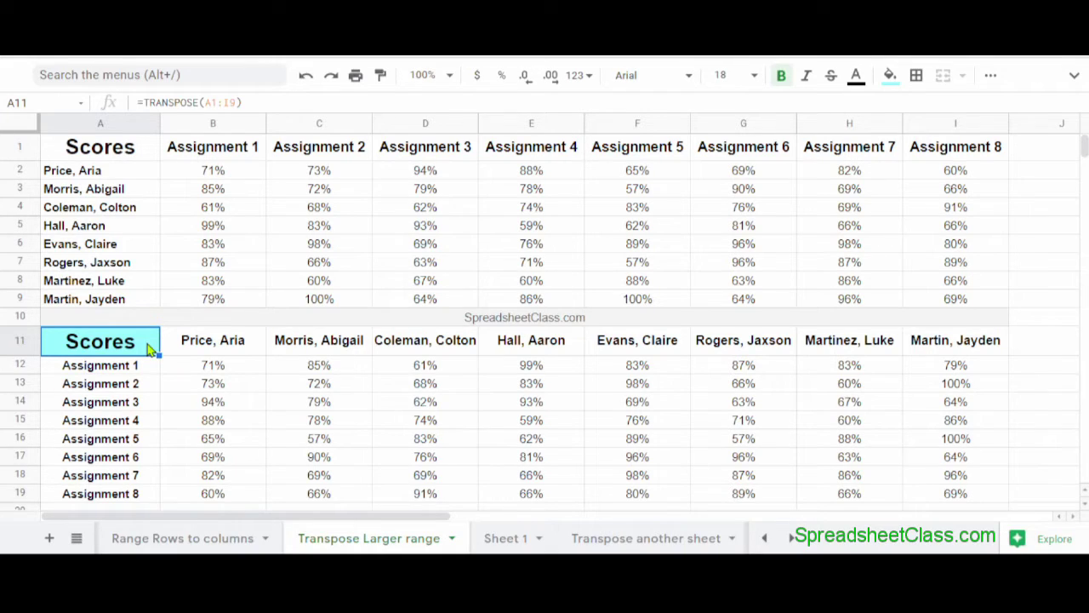
On the Transpose Larger range sheet, compare the source scores table A1:I9 with the TRANSPOSE formula in cell A11
left_click(117, 150)
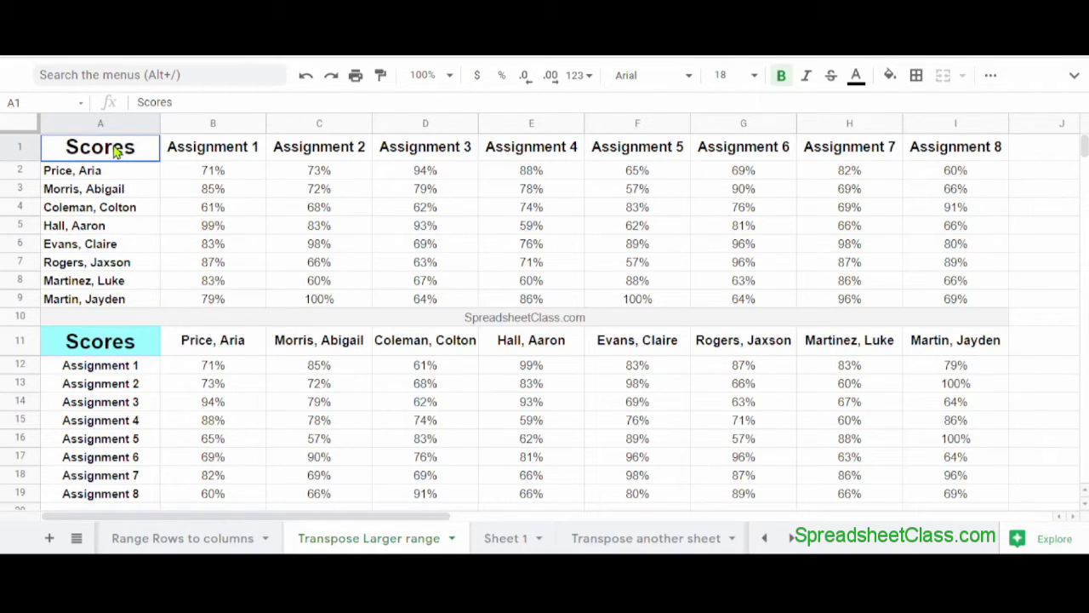
left_click_drag(117, 150, 943, 313)
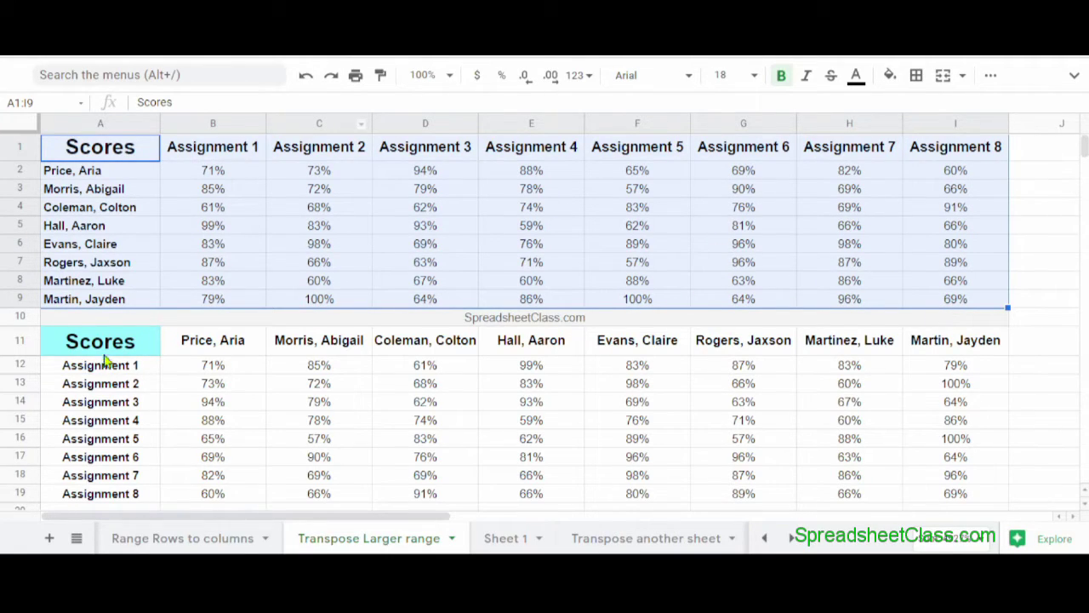
left_click(131, 342)
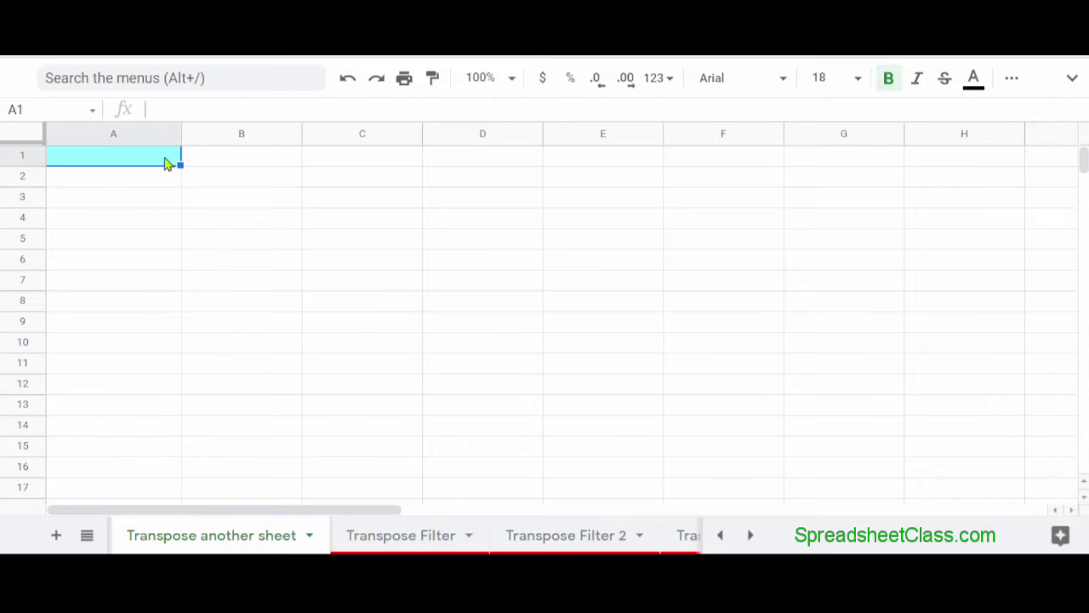
On the Transpose another sheet tab, transpose the scores table from Sheet 1 by entering =transpose('Sheet 1'!a1:i9) in cell A1
key("ctrl+plus")
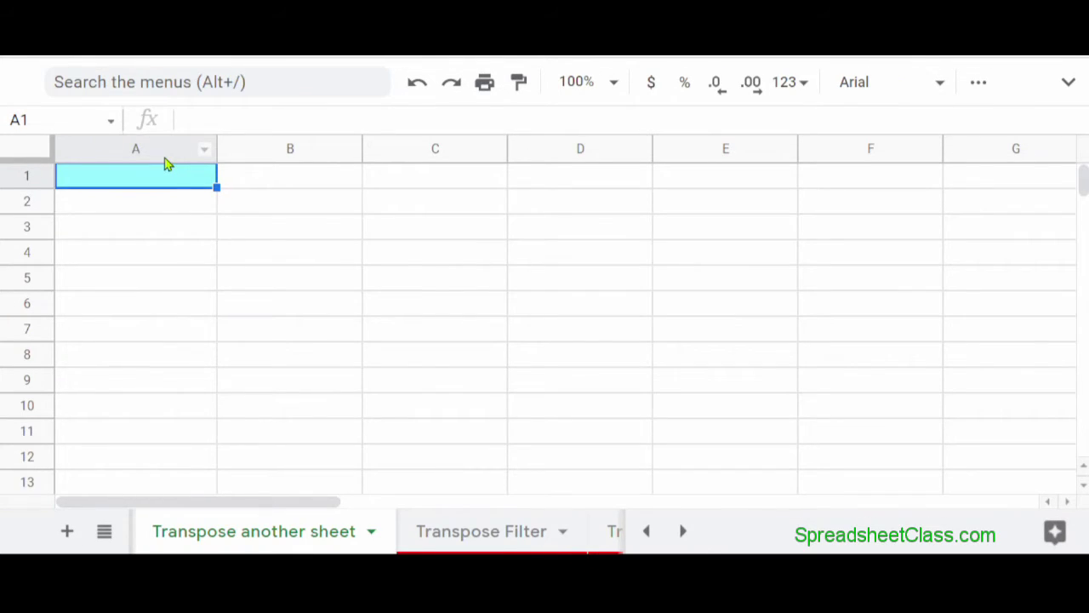
type("=trans")
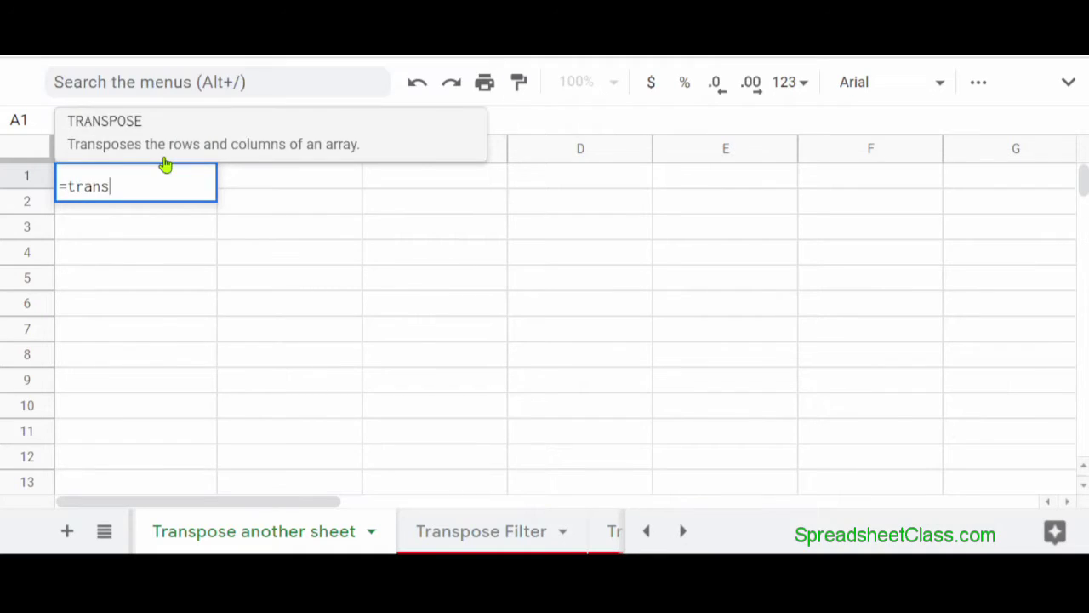
type("pose(")
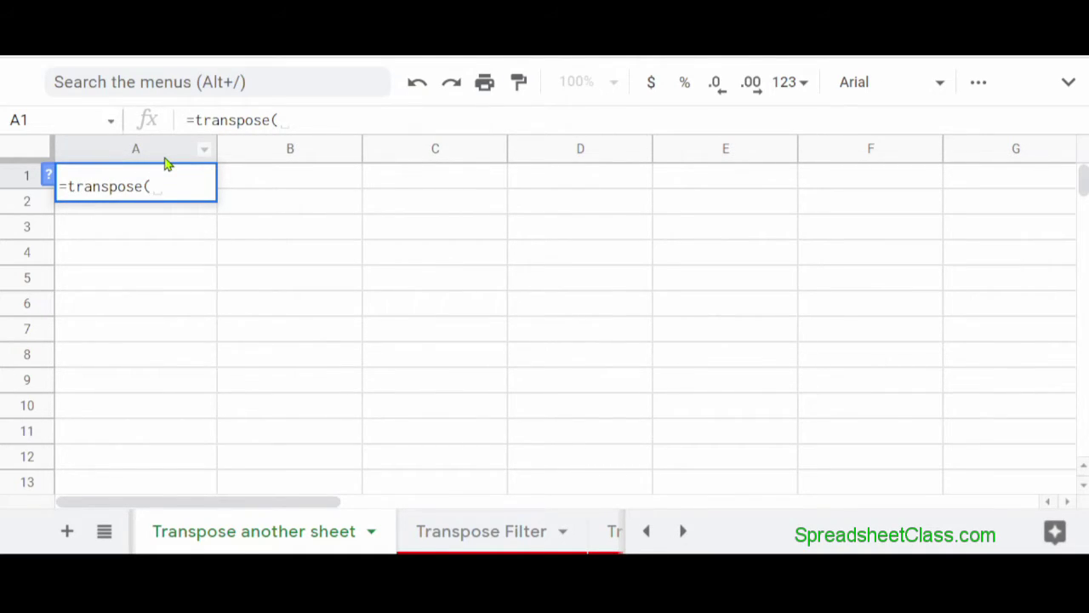
type("'Sheet 1")
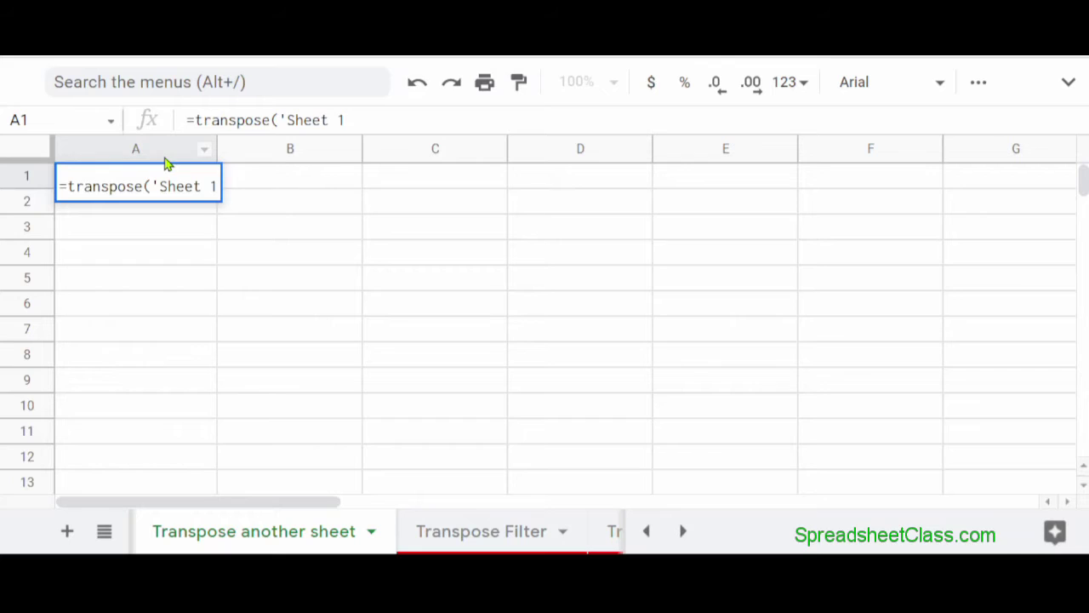
type("'!")
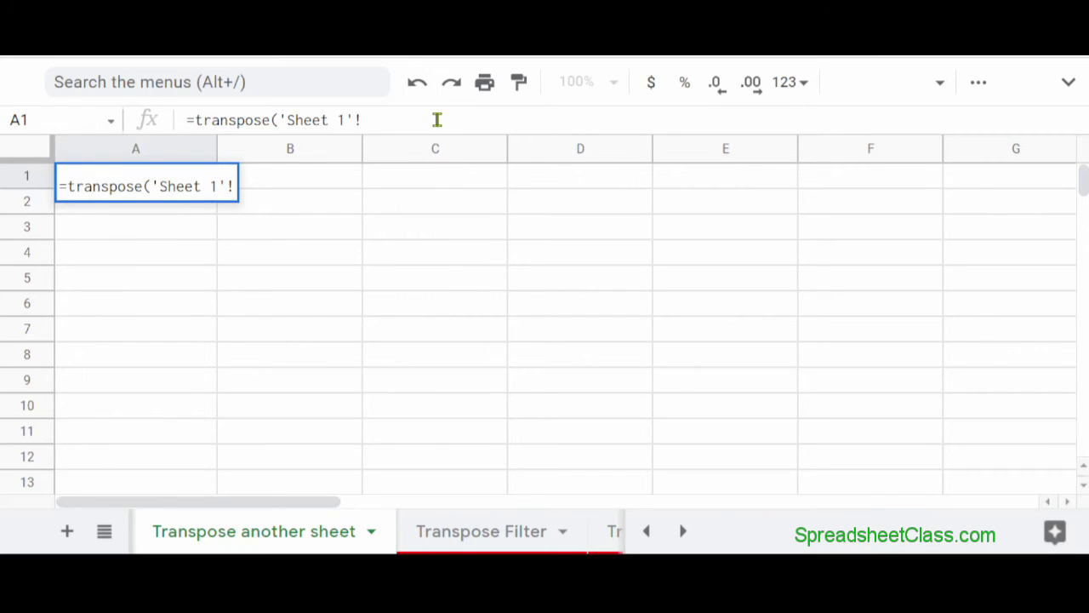
type("a")
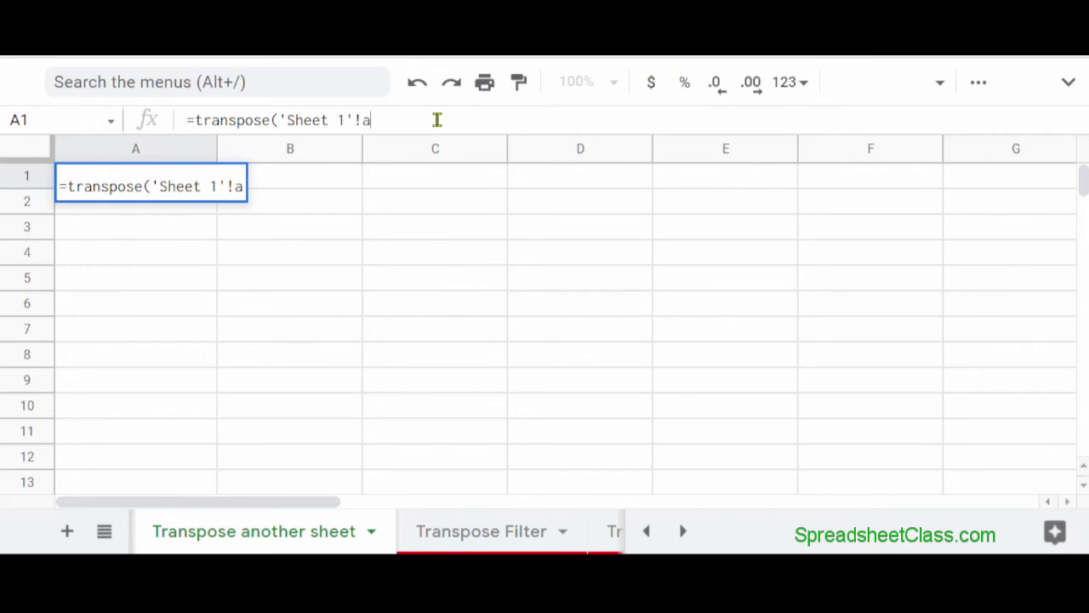
type("1:i9")
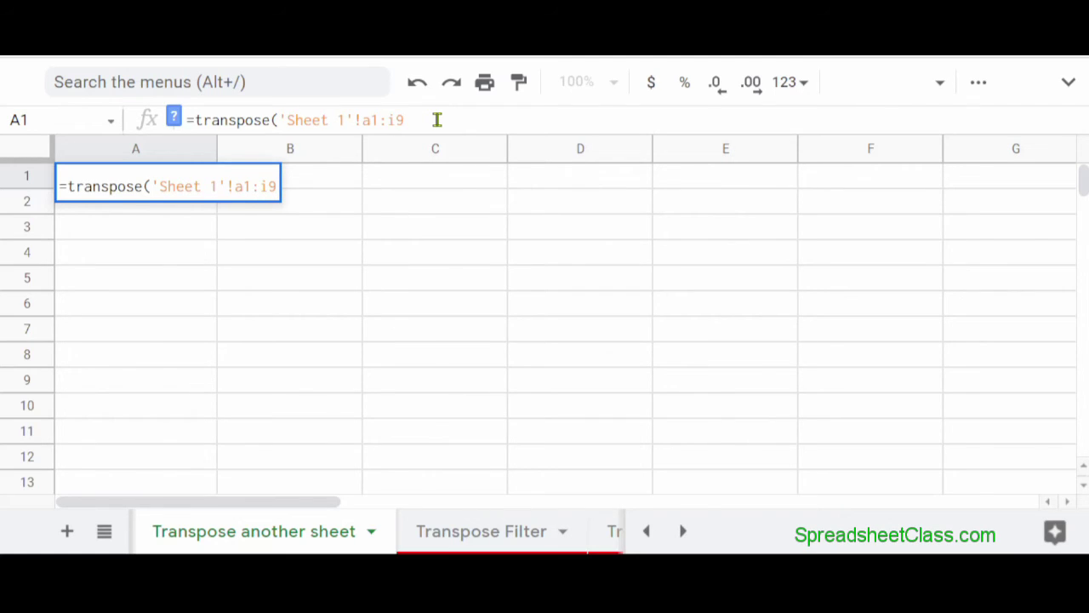
key("Return")
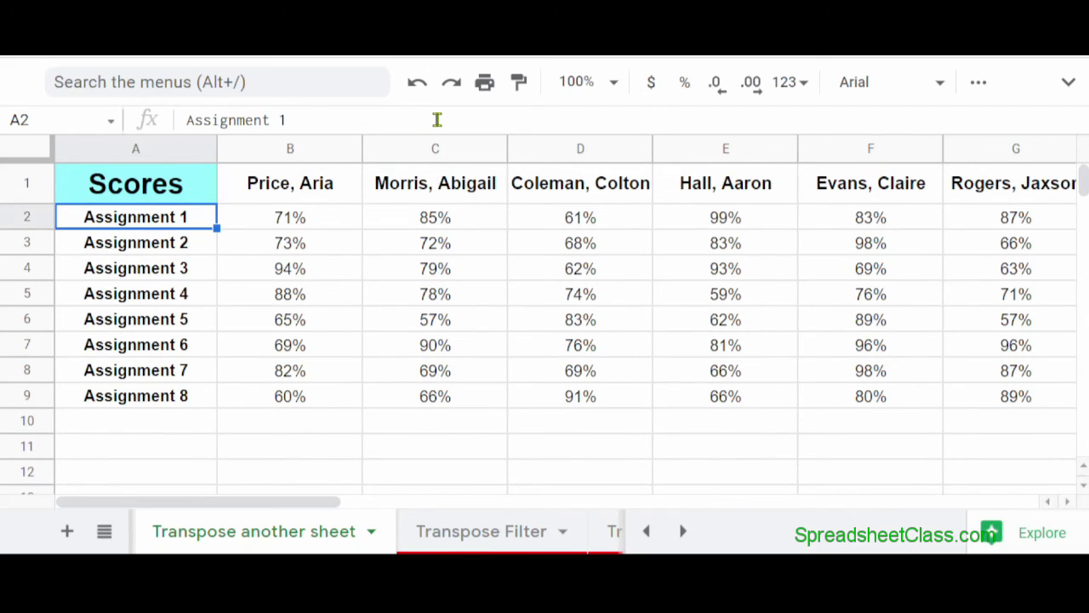
key("Up")
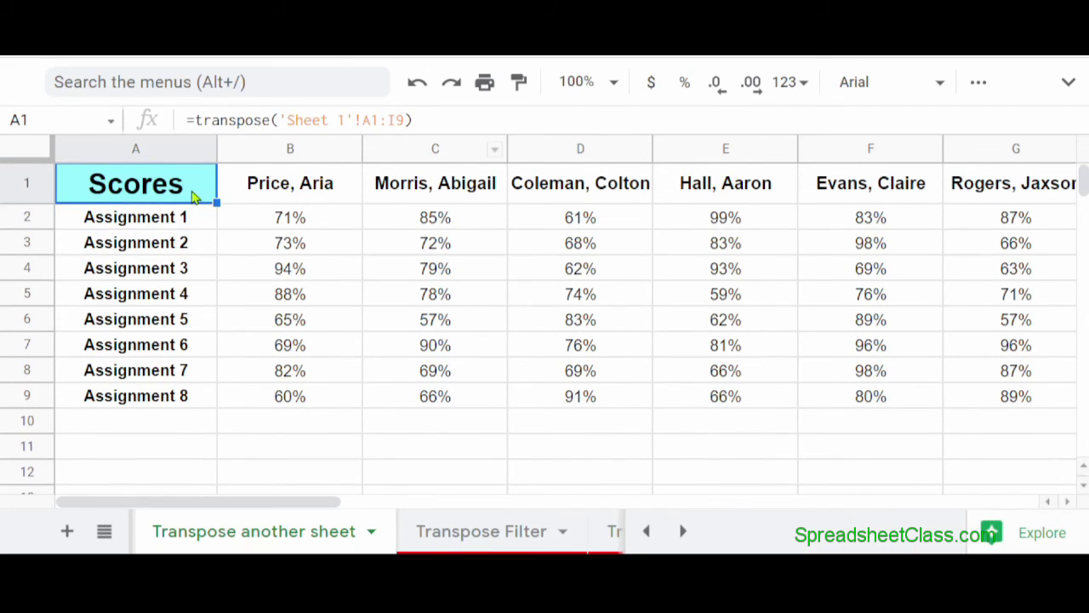